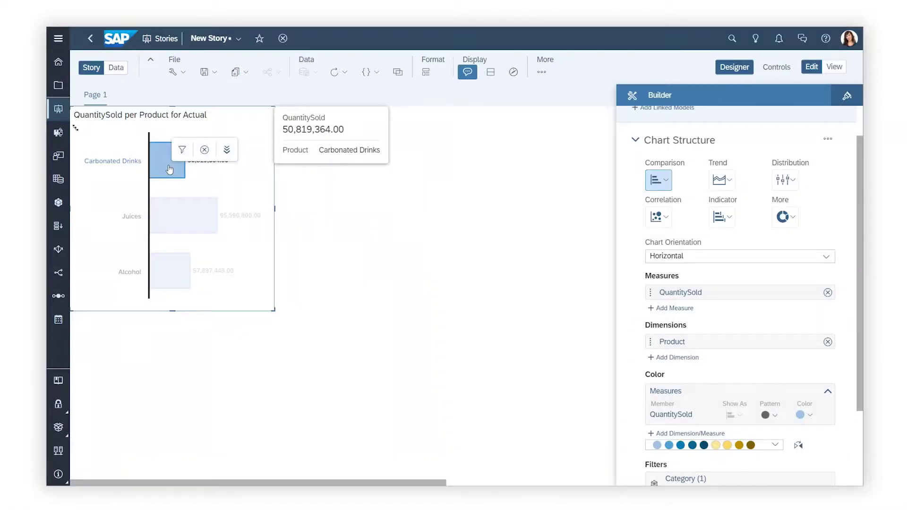
# - Drill the QuantitySold chart from Carbonated Drinks down into the Other Soft Drinks products
pyautogui.click(227, 150)
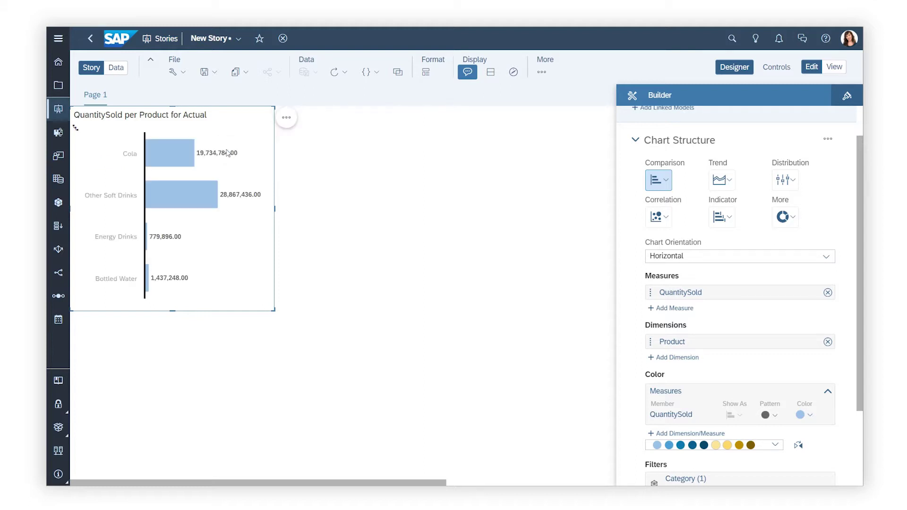
pyautogui.click(186, 194)
pyautogui.click(242, 183)
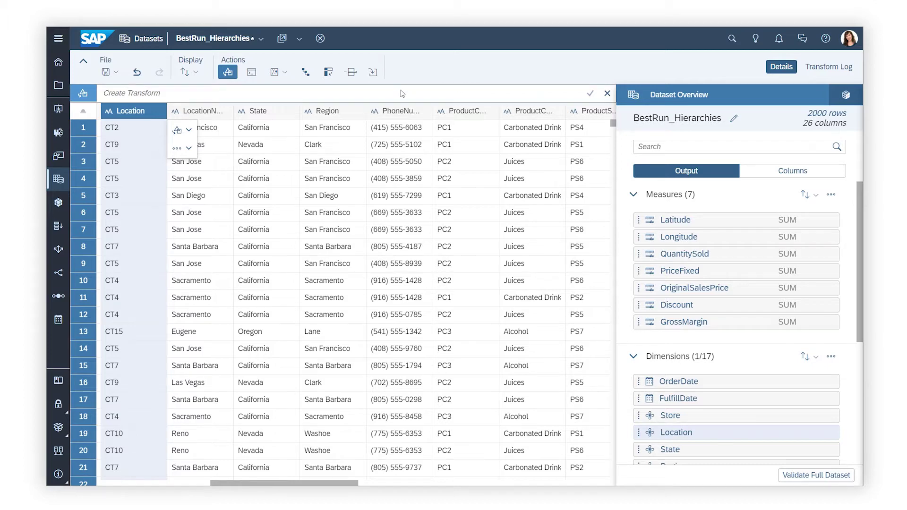
# - Create a hierarchy named StateRegionLocation with levels State, Region and Location
pyautogui.click(306, 72)
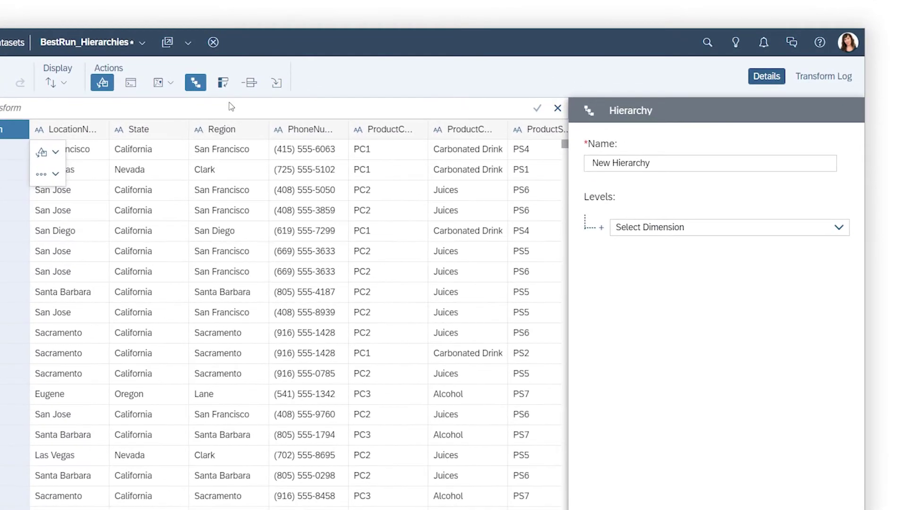
pyautogui.tripleClick(617, 152)
pyautogui.write('StateRegionLocation')
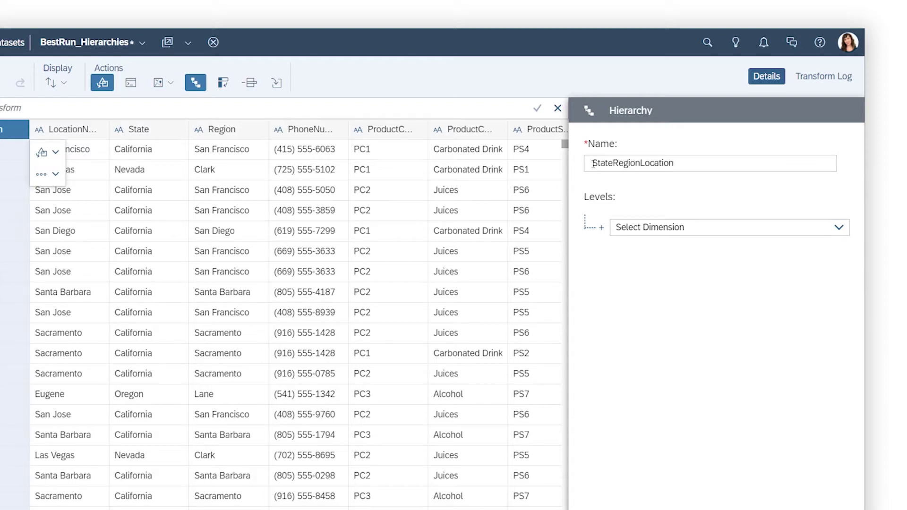
pyautogui.click(835, 228)
pyautogui.click(788, 356)
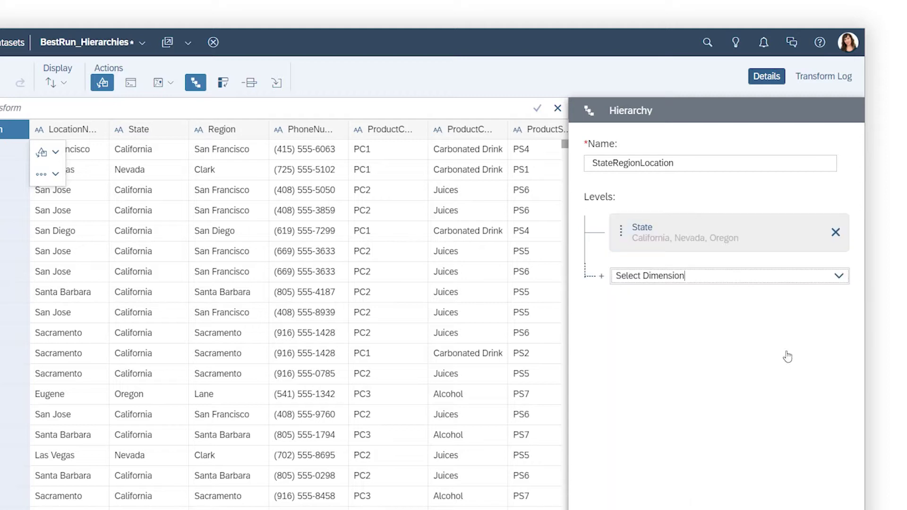
pyautogui.click(838, 276)
pyautogui.click(747, 401)
pyautogui.click(839, 325)
pyautogui.click(802, 430)
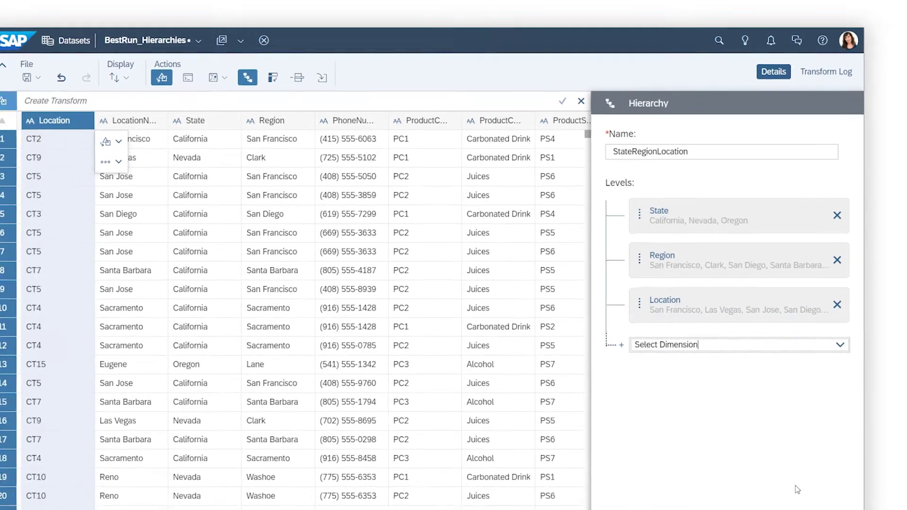
pyautogui.click(809, 478)
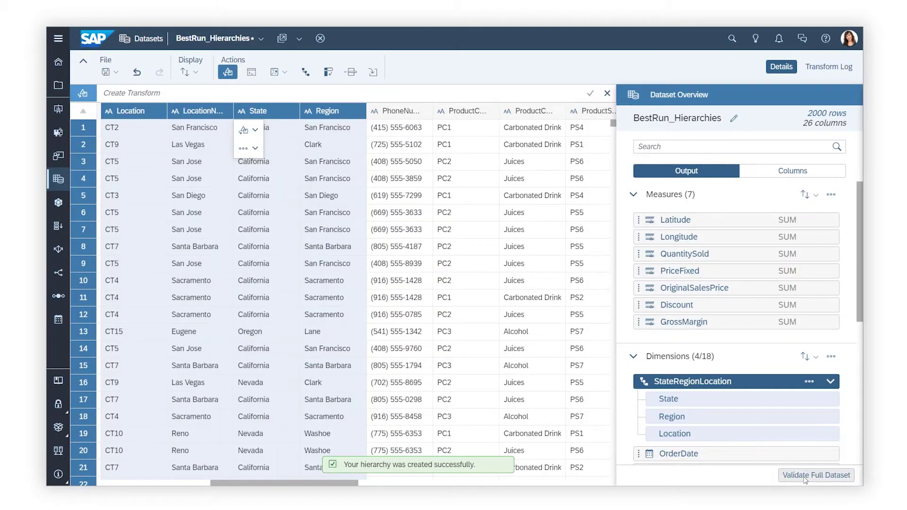
# - Accept the StateRegionLocation hierarchy definition in the model's Hierarchy Builder
pyautogui.scroll(-3, 853, 379)
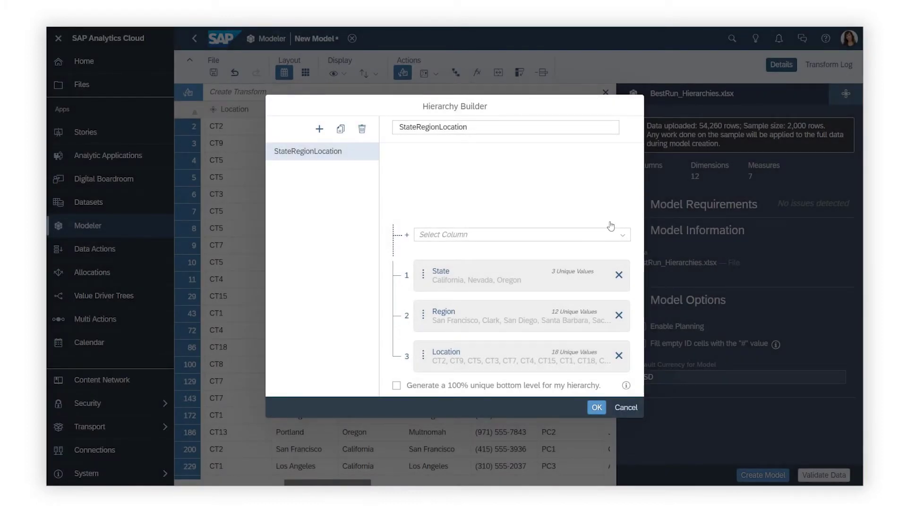
pyautogui.click(600, 412)
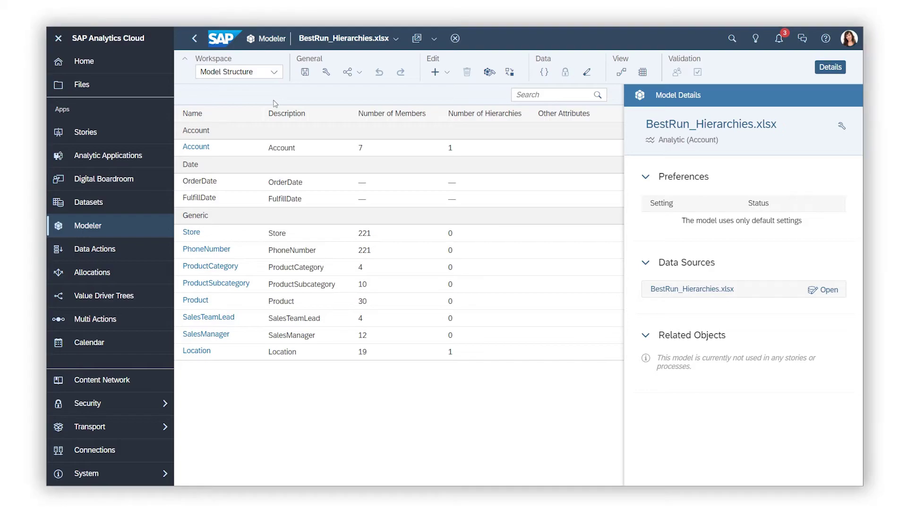
# - Open the Product dimension, add a custom property named Column, and view the hierarchy types
pyautogui.click(197, 352)
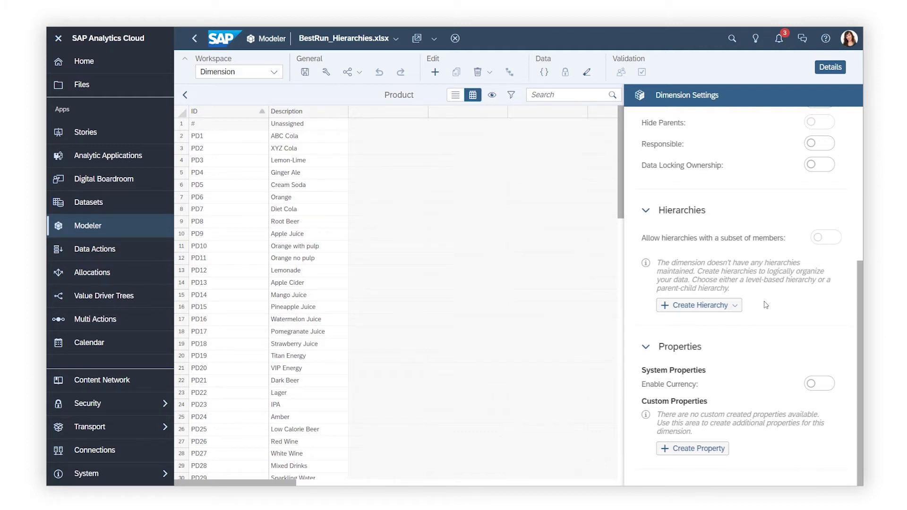
pyautogui.click(693, 448)
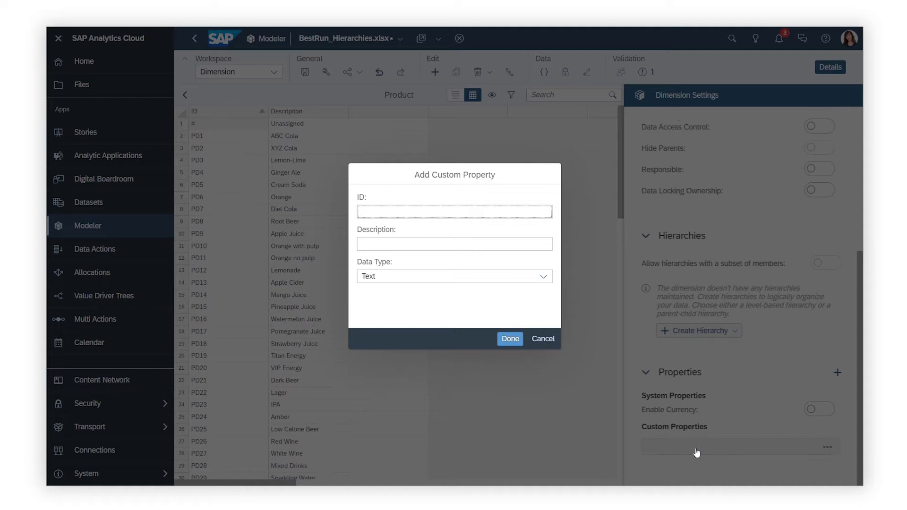
pyautogui.write('Column')
pyautogui.click(509, 340)
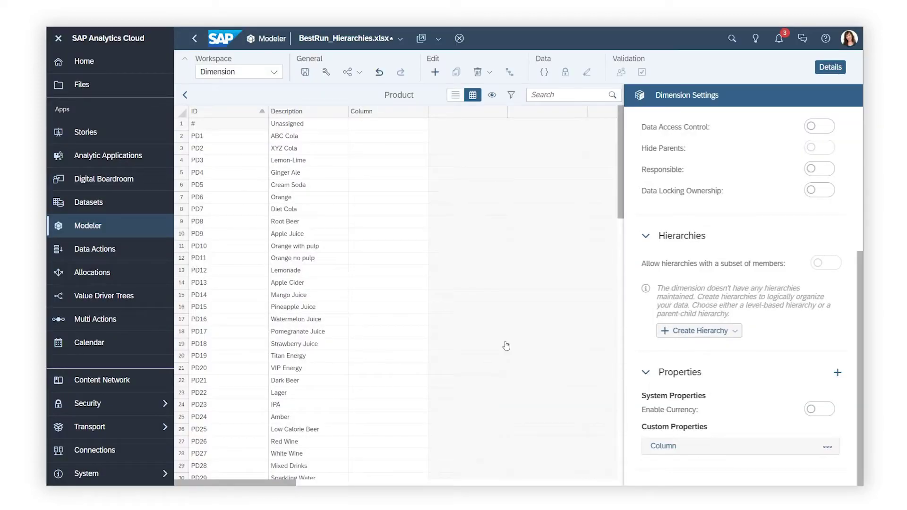
pyautogui.click(680, 334)
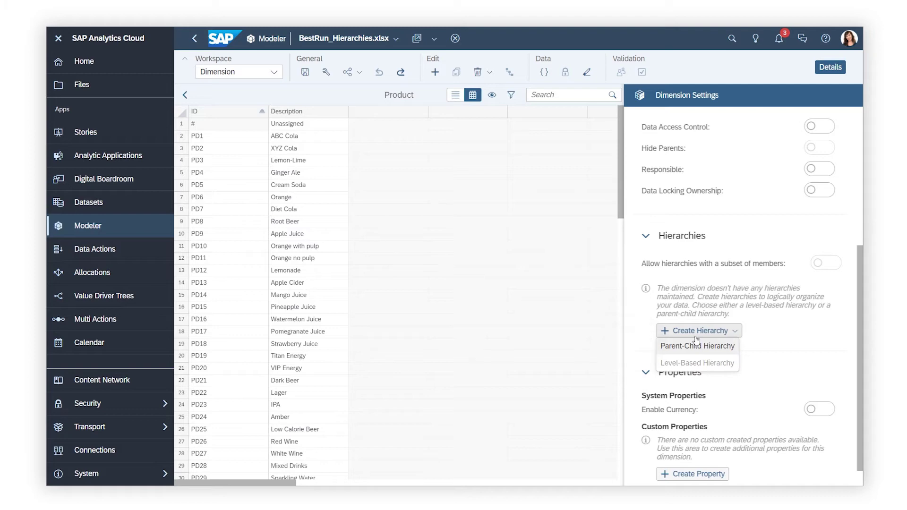
# - Create a parent-child hierarchy named Hierarchy and paste the subcategory and category members
pyautogui.click(701, 350)
pyautogui.write('Hierarc')
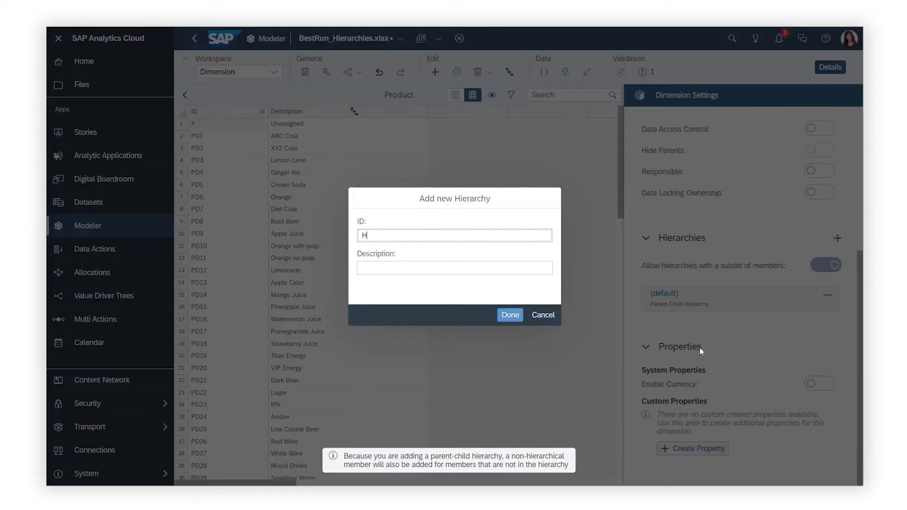
pyautogui.write('hy')
pyautogui.press('Return')
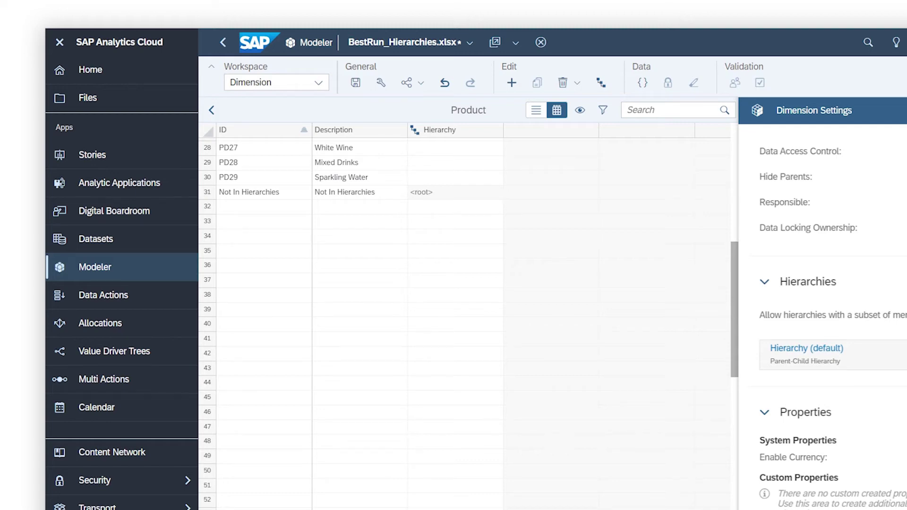
pyautogui.click(255, 214)
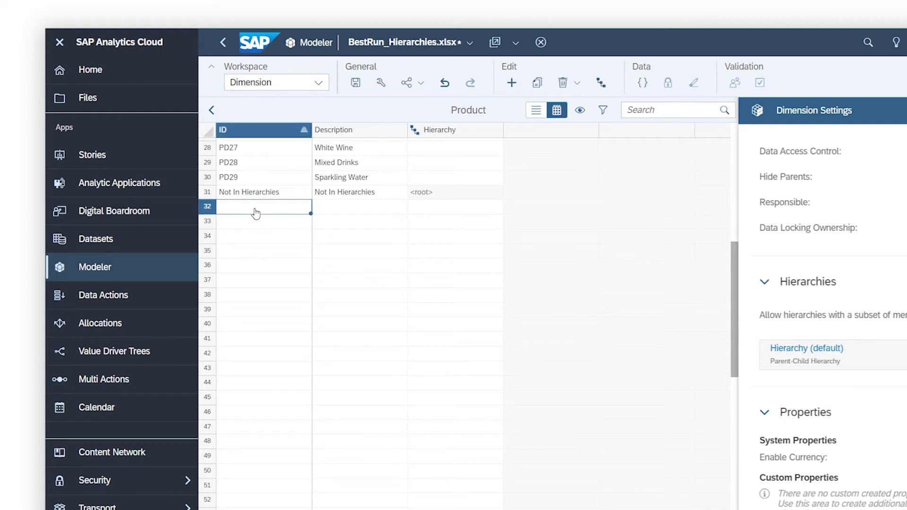
pyautogui.write('PS1\tCola PS2\tOther Soft Drinks PS3\tEnergy Drinks PS4\tBottled Water PS5\tBasic Juices PS6\tSpecialty Juices PS7\tWine PS8\tBeer PS9\tHard Liquor PC1\tCarbonated Drinks PC2\tJuices PC3\tAlcohol')
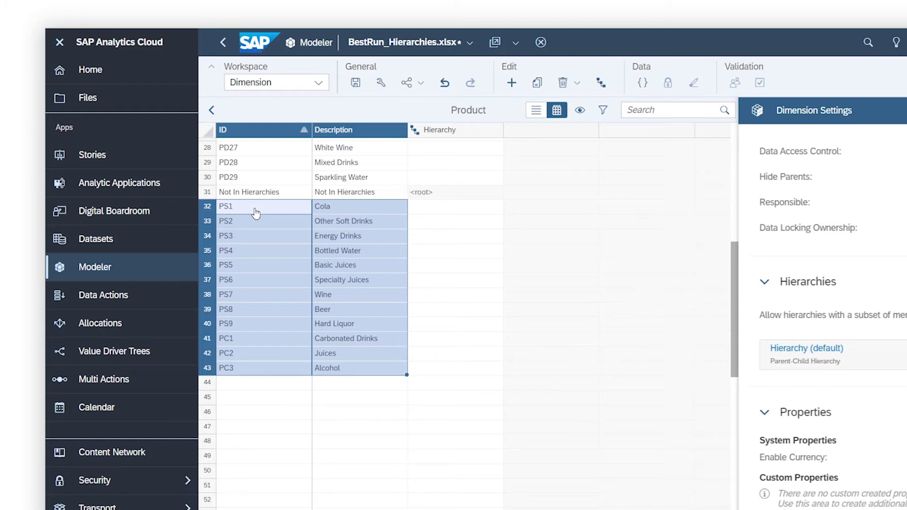
# - Fill in Hierarchy parents for products and subcategories, setting Carbonated Drinks, Juices and Alcohol to <root>
pyautogui.click(735, 166)
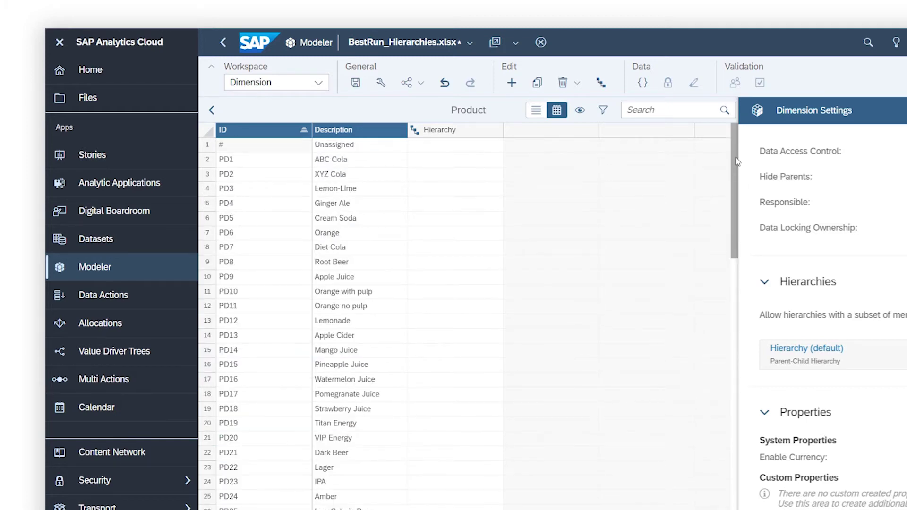
pyautogui.click(450, 162)
pyautogui.hotkey('ctrl', 'v')
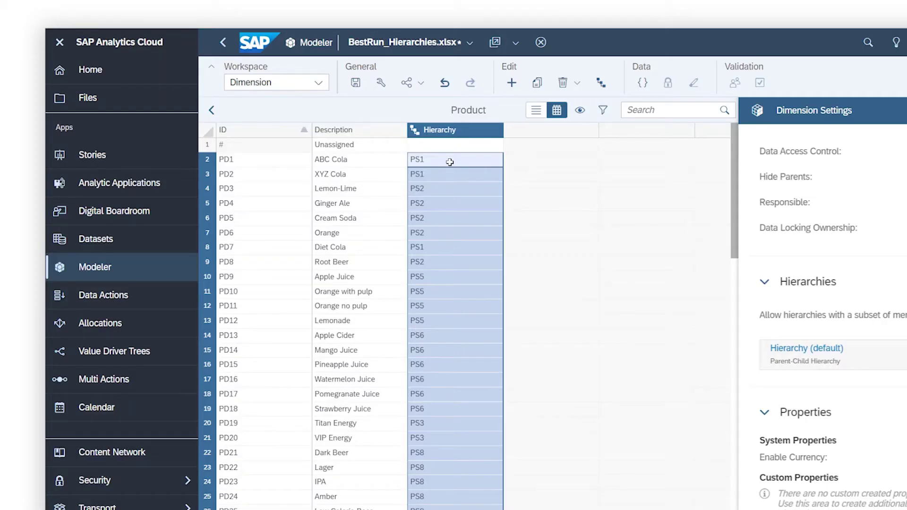
pyautogui.click(736, 316)
pyautogui.click(453, 209)
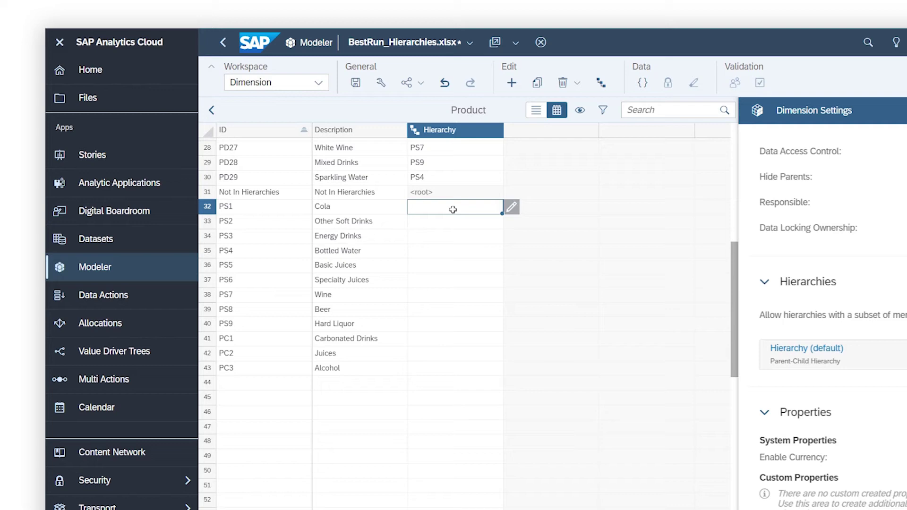
pyautogui.write('PC1 PC1 PC1 PC1 PC2 PC2 PC3 PC3 PC3')
pyautogui.click(427, 341)
pyautogui.write('<root>')
pyautogui.click(425, 353)
pyautogui.write('<root>')
pyautogui.click(419, 371)
pyautogui.write('<root>')
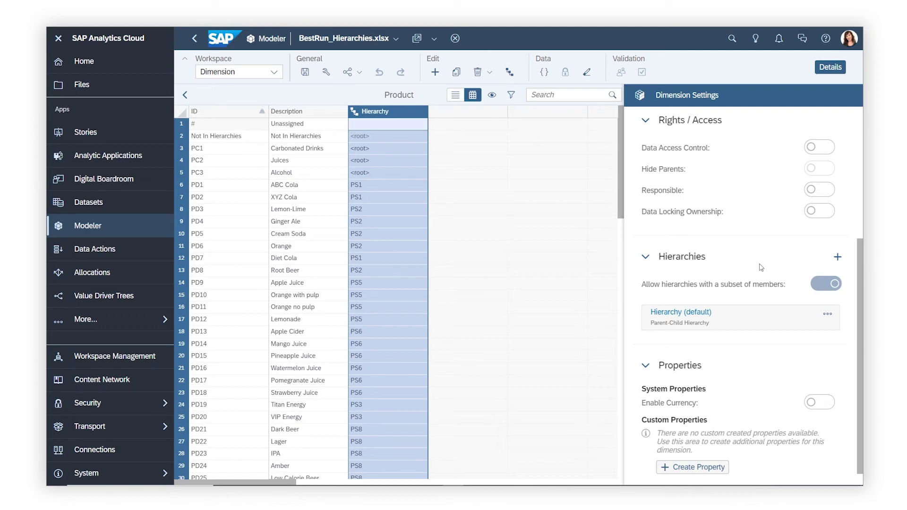
# - Add a parent-child hierarchy Hierarchy2 and paste the category parents into its column
pyautogui.click(839, 263)
pyautogui.write('Hi')
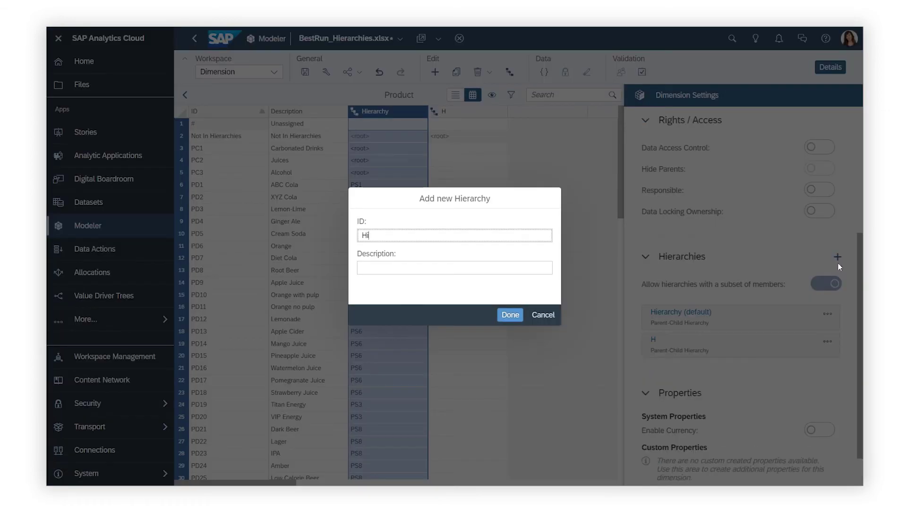
pyautogui.write('erarchy2')
pyautogui.click(511, 314)
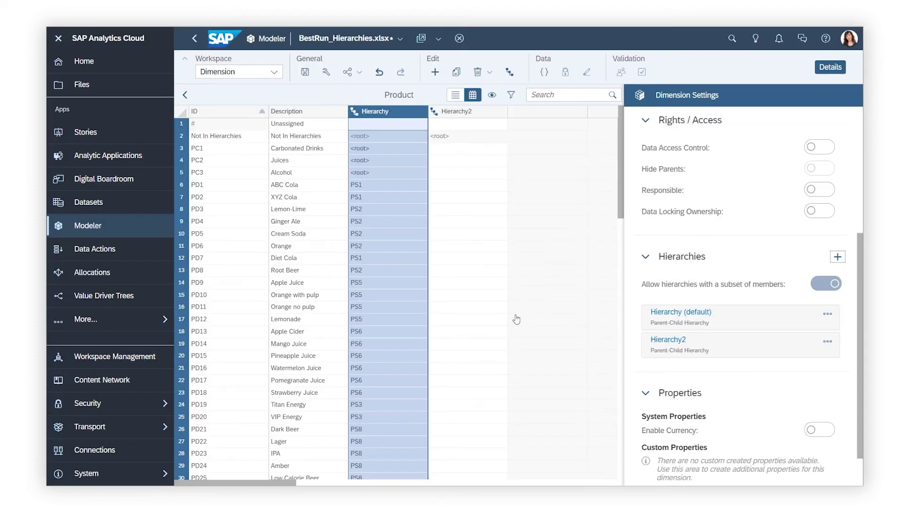
pyautogui.click(449, 137)
pyautogui.hotkey('ctrl', 'v')
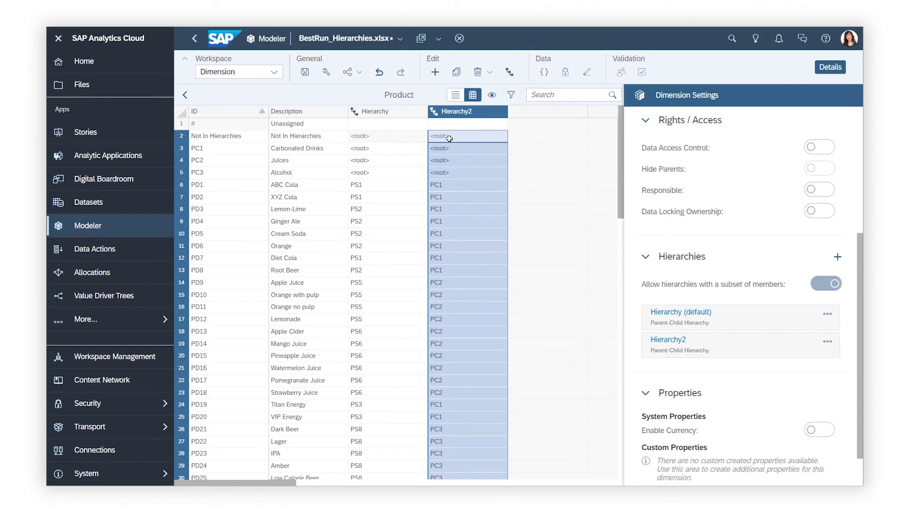
# - Preview Hierarchy2 as a tree, expanding Carbonated Drinks to see its products
pyautogui.moveTo(621, 183); pyautogui.dragTo(622, 283)
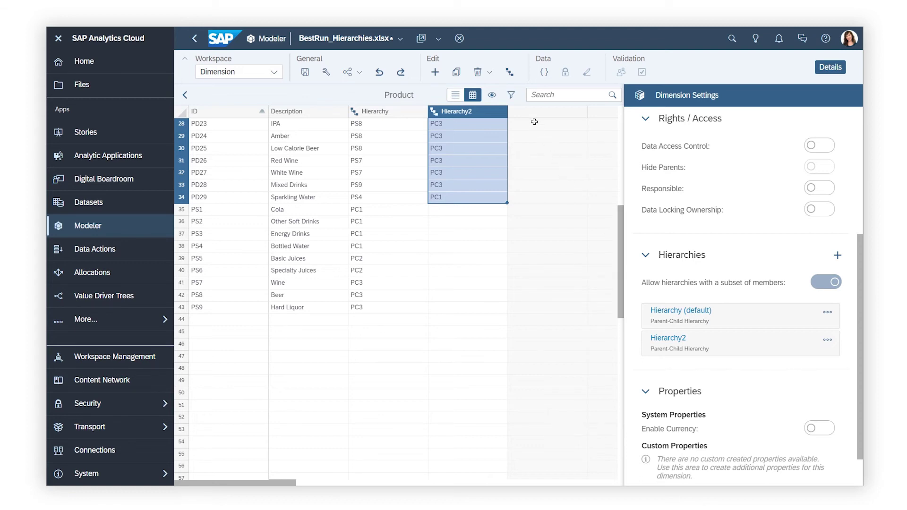
pyautogui.click(510, 72)
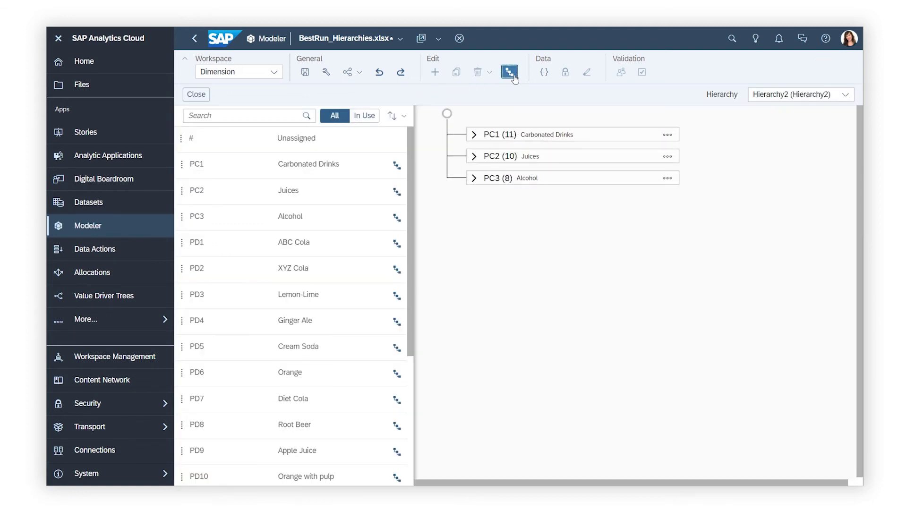
pyautogui.click(474, 135)
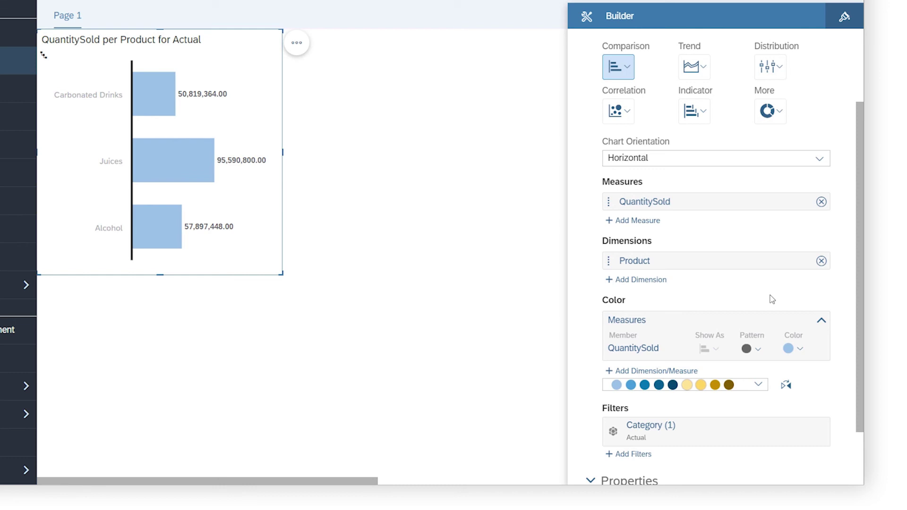
# - Open Set Hierarchy on the chart's Product dimension and list Flat presentation, Hierarchy and Hierarchy2
pyautogui.click(805, 262)
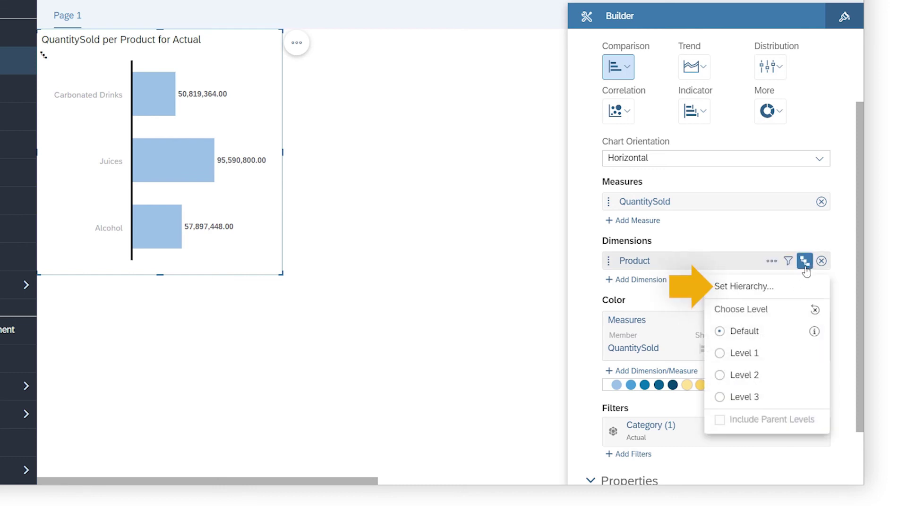
pyautogui.click(761, 287)
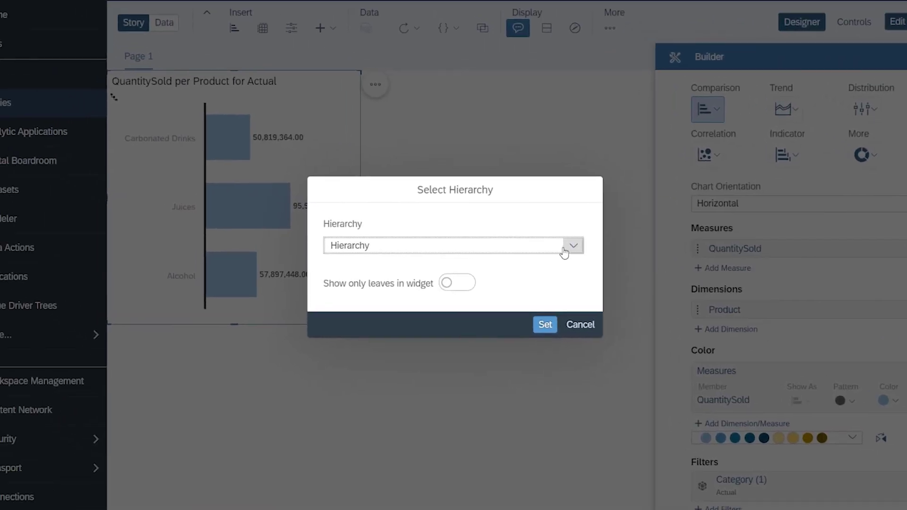
pyautogui.click(574, 246)
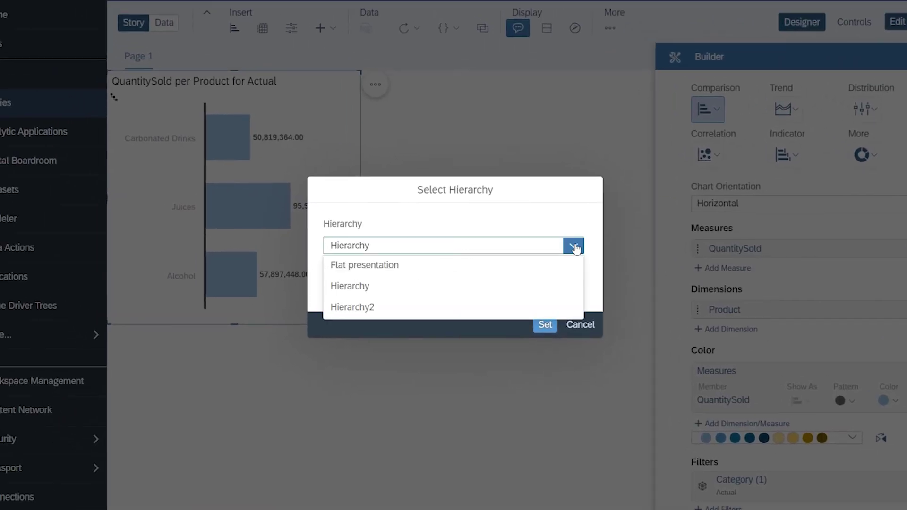